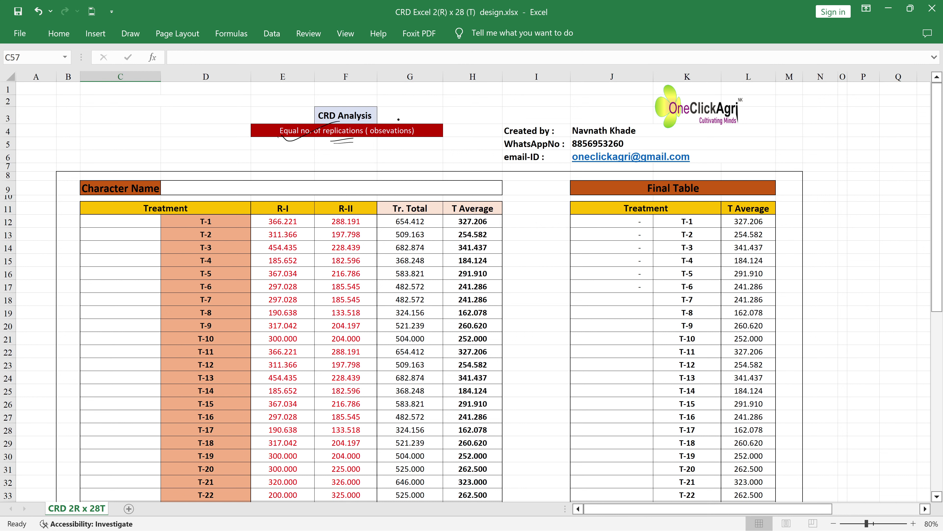
- Hand-write ink notes and strokes around the CRD Analysis title and red banner
left_click_drag(389, 96, 376, 137)
mouse_move(409, 108)
left_mouse_down()
mouse_move(432, 98)
mouse_move(431, 115)
left_mouse_up()
left_click_drag(427, 108, 441, 108)
left_click_drag(404, 118, 438, 112)
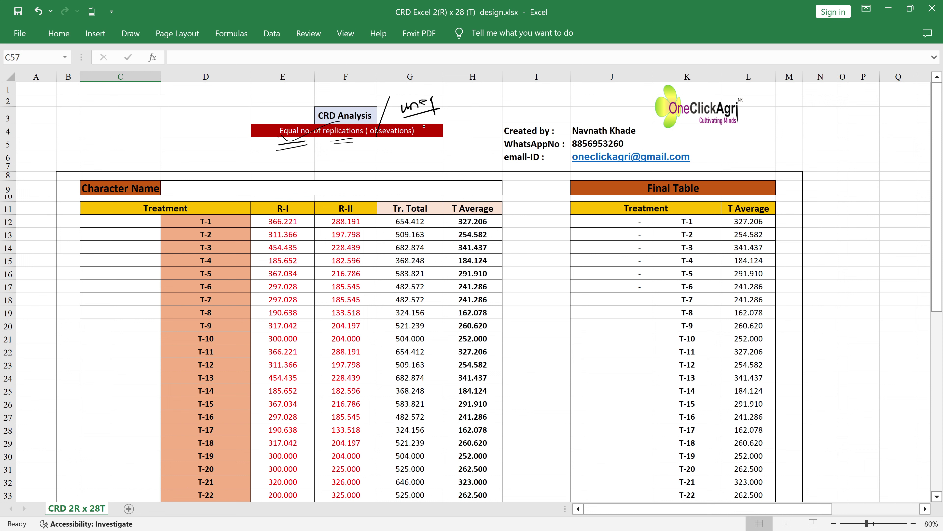
mouse_move(427, 121)
left_mouse_down()
mouse_move(407, 151)
mouse_move(447, 146)
left_mouse_up()
mouse_move(444, 139)
left_mouse_down()
mouse_move(455, 138)
mouse_move(454, 151)
left_mouse_up()
- Hand-write 2R and an underlined 28T beside cell D3 for replications and treatments
left_click(207, 113)
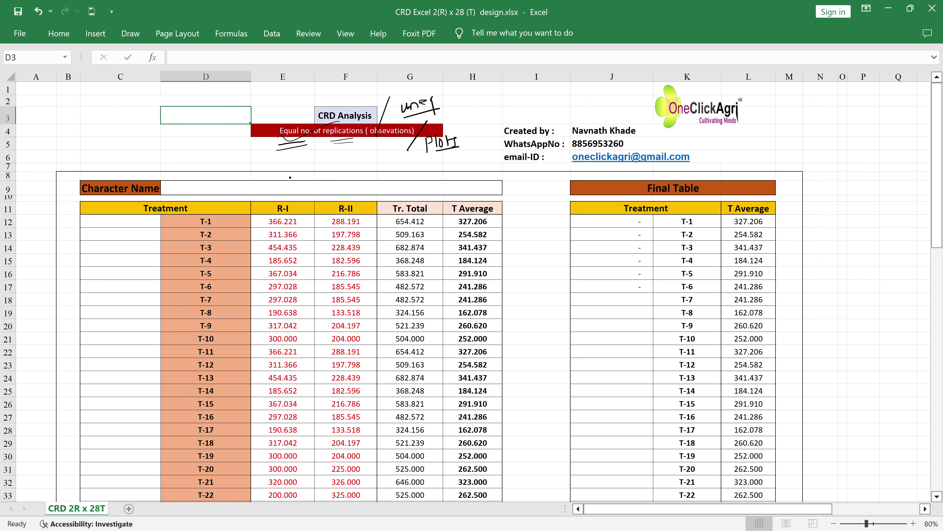
mouse_move(188, 119)
left_mouse_down()
mouse_move(193, 135)
mouse_move(213, 135)
left_mouse_up()
left_click_drag(211, 111, 216, 117)
mouse_move(195, 150)
left_mouse_down()
mouse_move(211, 157)
mouse_move(233, 130)
left_mouse_up()
mouse_move(225, 134)
left_mouse_down()
mouse_move(223, 152)
mouse_move(257, 152)
left_mouse_up()
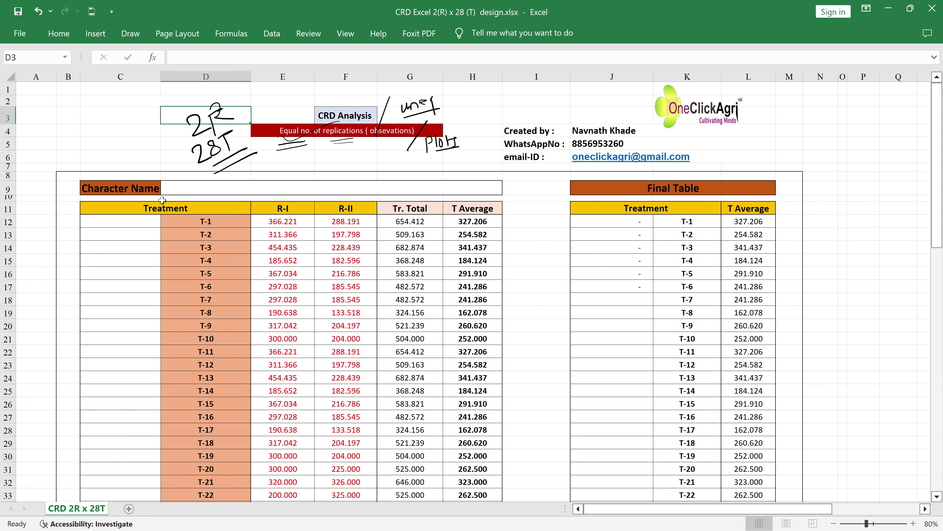
- Look through the R-I and R-II replication values in columns E and F
scroll(162, 201, "down", 1)
scroll(208, 159, "up", 1)
left_click(304, 186)
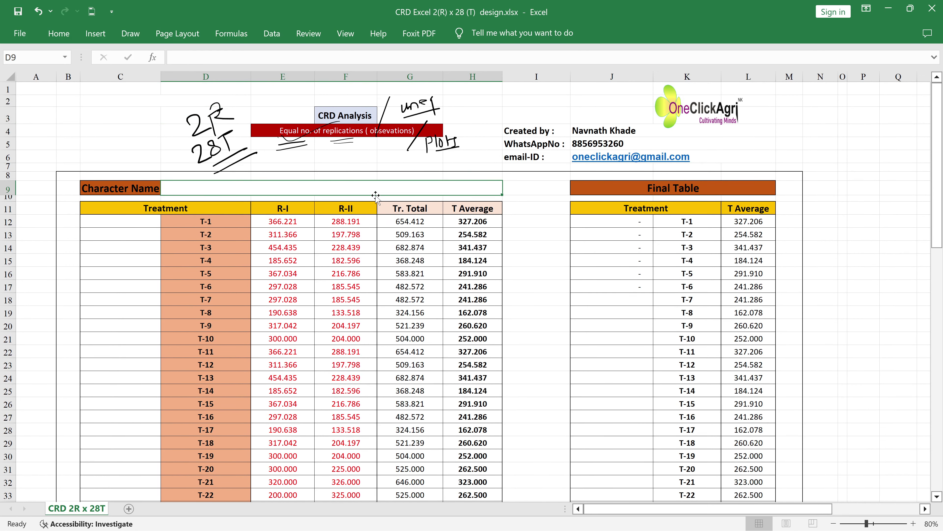
scroll(335, 178, "down", 3)
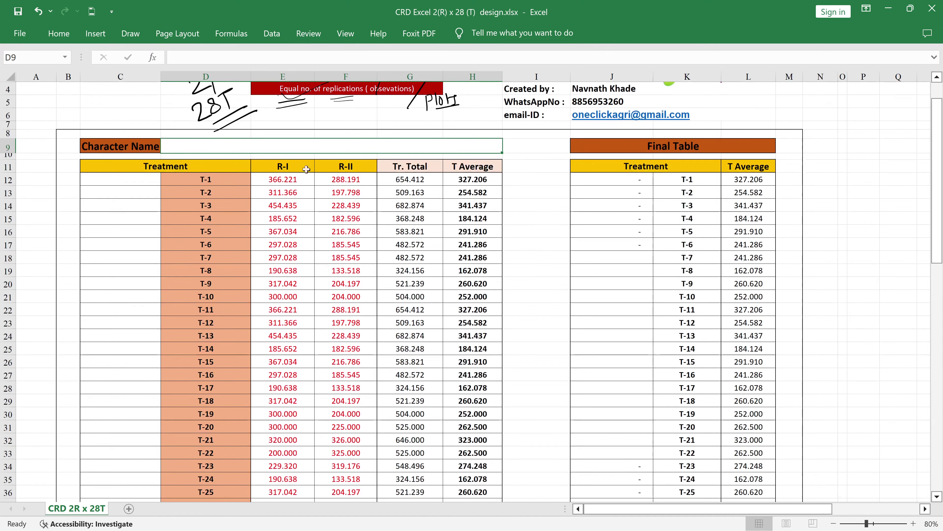
scroll(215, 155, "up", 1)
scroll(214, 154, "up", 1)
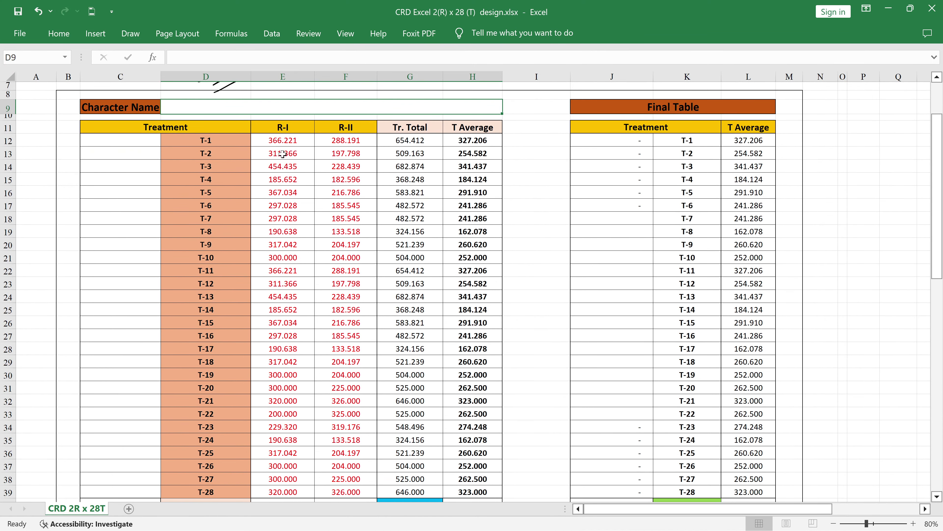
left_click(283, 166)
key("Down")
key("Down")
key("Down")
key("Down")
key("Down")
key("Down")
key("Down")
key("Down")
key("Down")
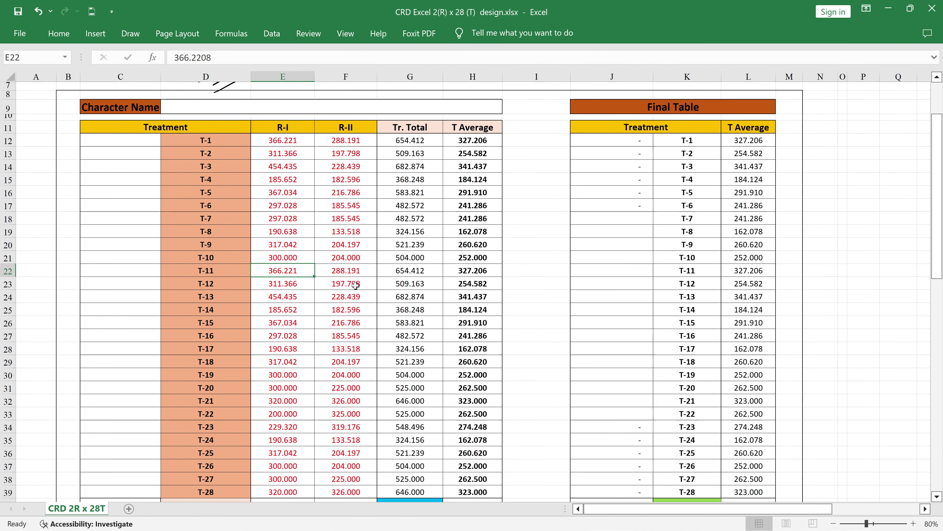
key("Right")
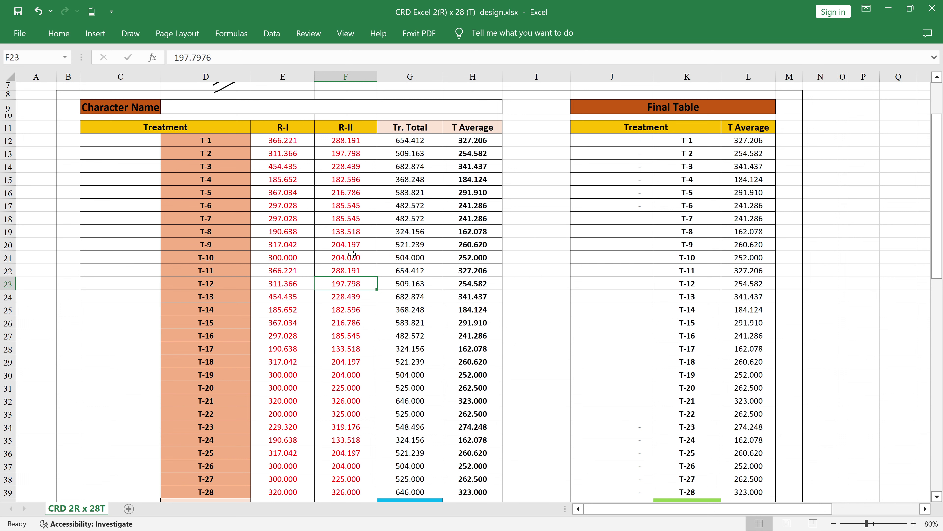
- Enter 200 as T-9's R-I value in cell E20, updating totals, SE± and CD
left_click(300, 244)
type("200")
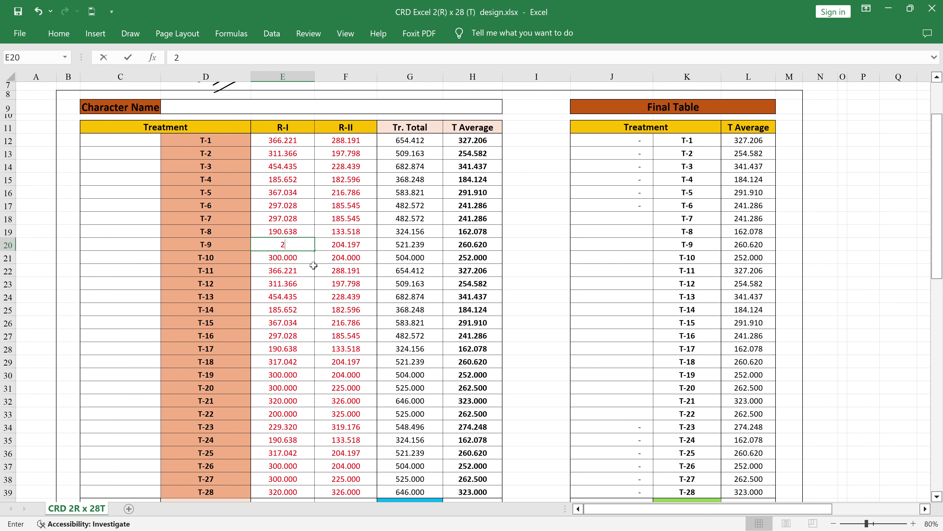
scroll(480, 292, "down", 1)
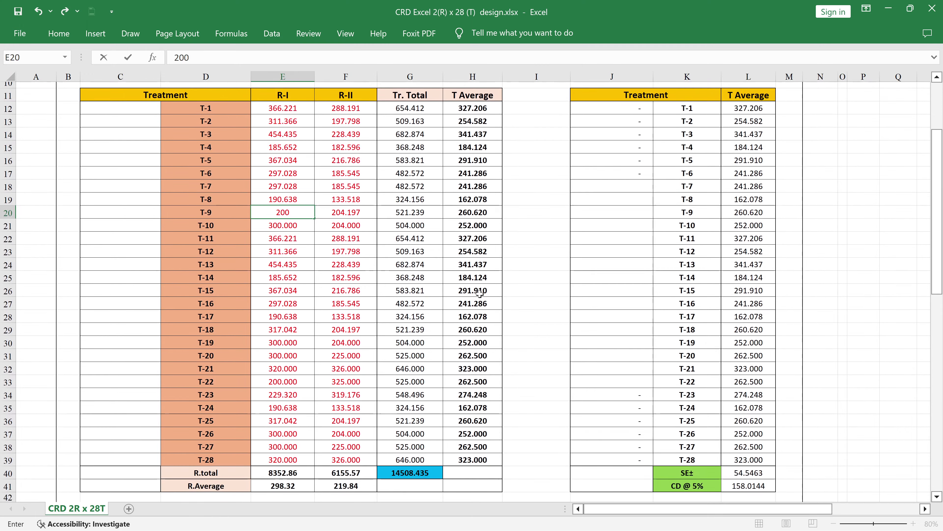
key("Return")
scroll(479, 294, "down", 2)
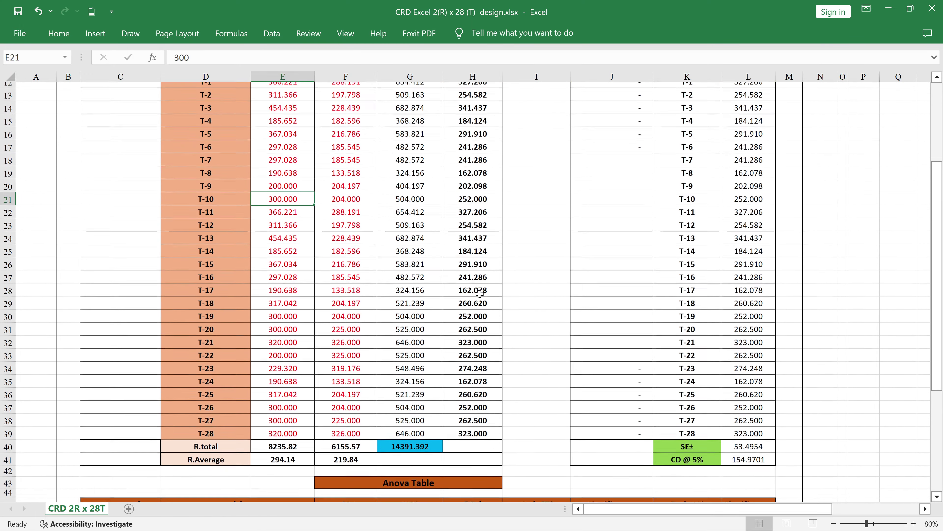
scroll(480, 294, "up", 1)
scroll(479, 294, "up", 1)
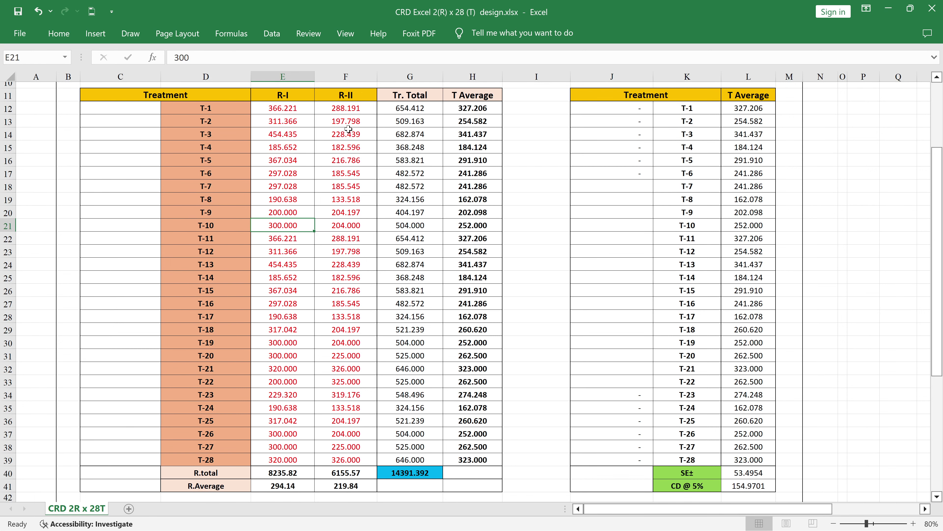
- Widen column C to show 'Source of Variation' fully and ink a note by the Anova Table title
scroll(348, 129, "up", 1)
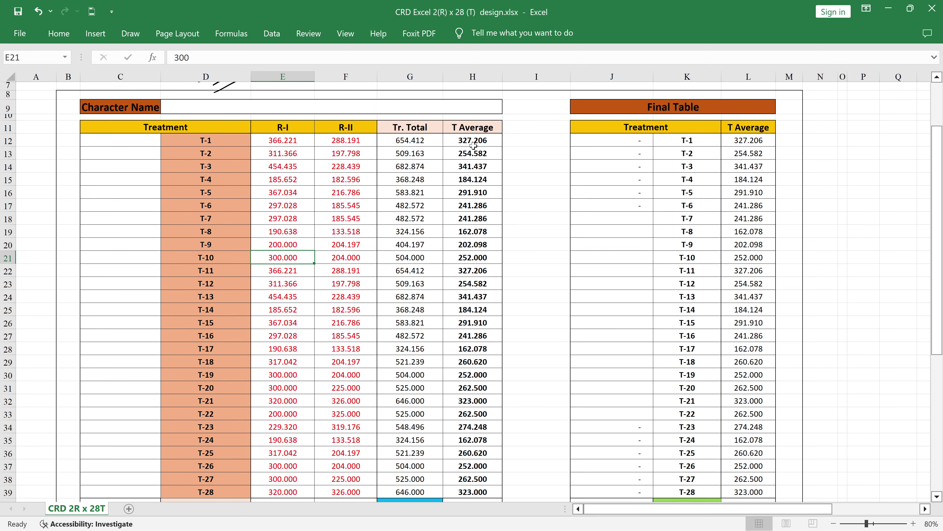
scroll(473, 145, "down", 5)
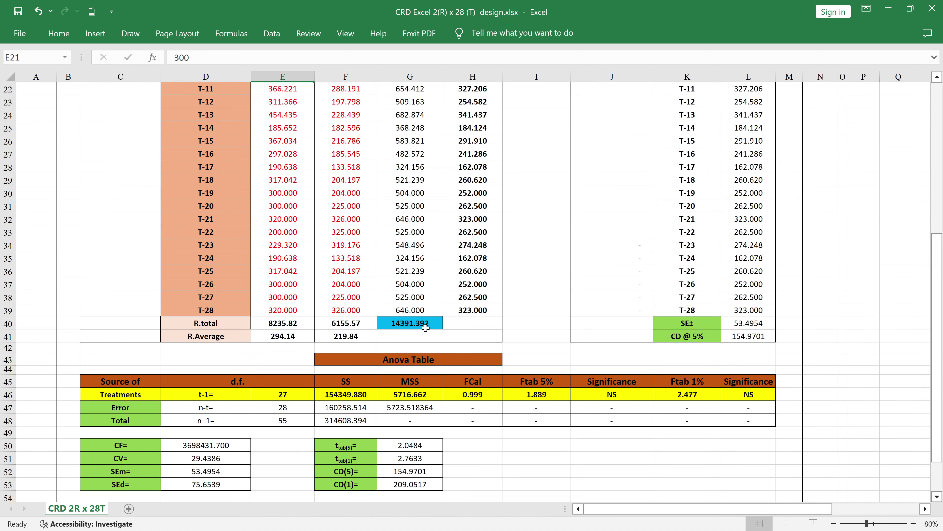
scroll(425, 312, "down", 2)
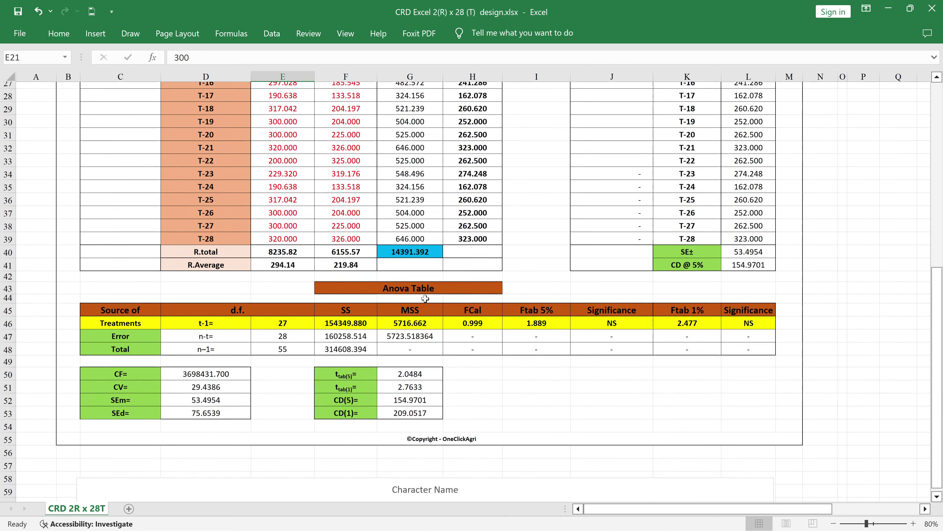
scroll(426, 298, "down", 3)
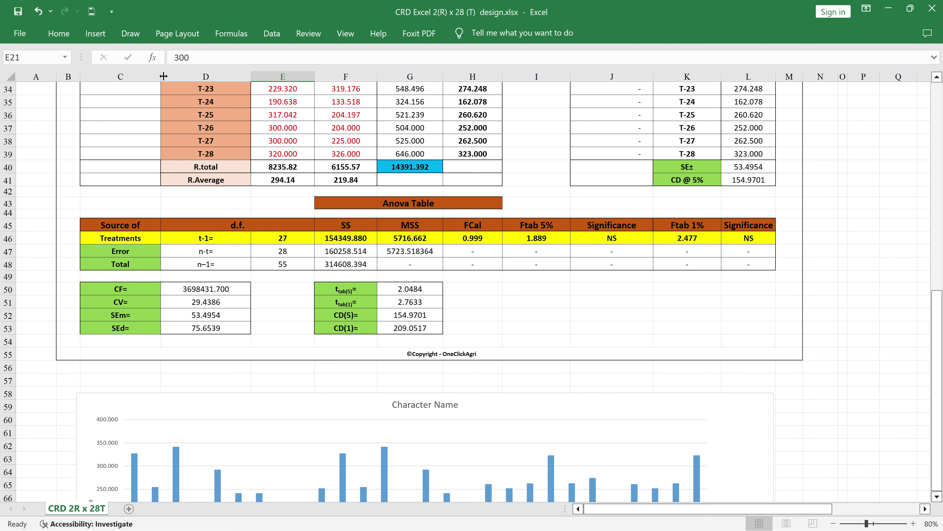
left_click_drag(163, 76, 187, 76)
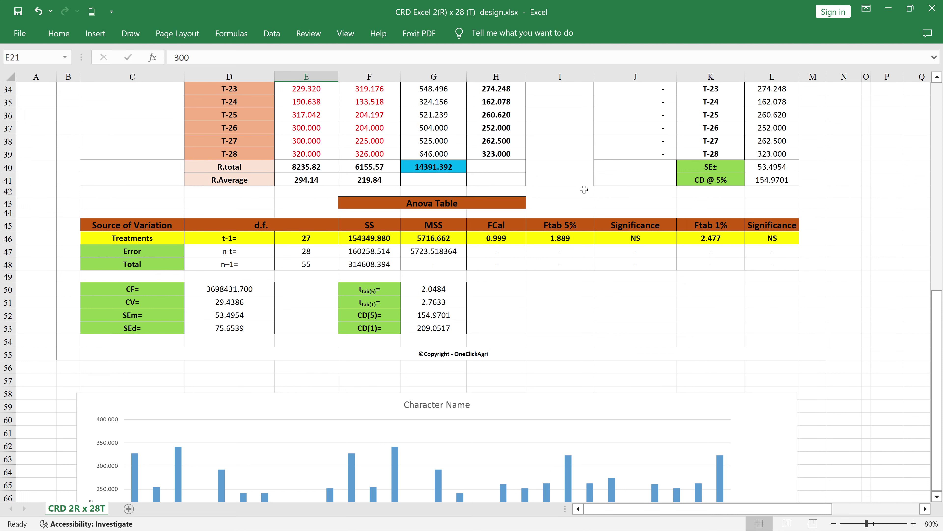
left_click_drag(620, 202, 659, 203)
- Circle the CV value 29.4386 and mark it as a percentage in ink
scroll(428, 197, "down", 1)
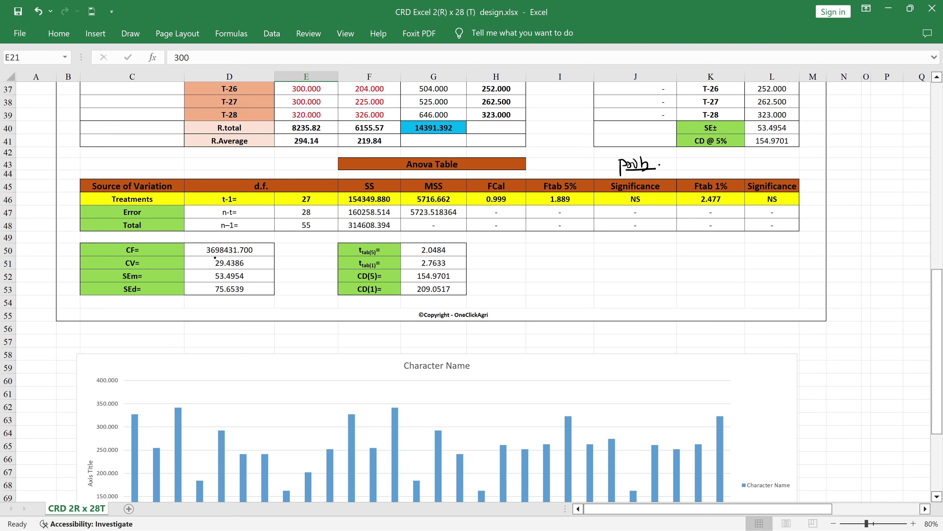
left_click_drag(171, 257, 167, 264)
left_click(166, 257)
mouse_move(215, 269)
left_mouse_down()
mouse_move(254, 261)
mouse_move(234, 256)
left_mouse_up()
- Hand-write the CV percentage thresholds f>5% and ≤2% beside the CV value
left_click_drag(299, 238, 316, 241)
left_click(296, 257)
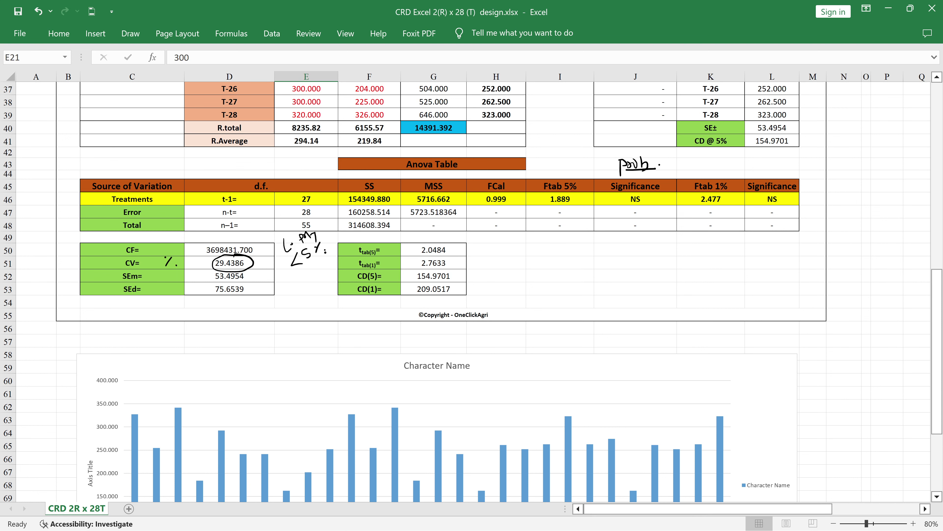
left_click_drag(288, 271, 284, 292)
left_click_drag(282, 283, 291, 281)
left_click(294, 281)
left_click(304, 287)
left_click_drag(330, 291, 337, 282)
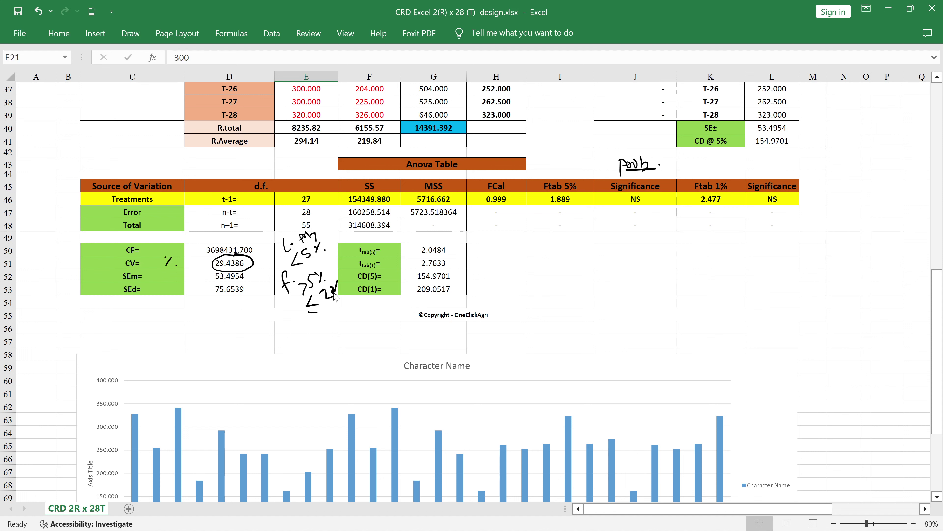
left_click(342, 287)
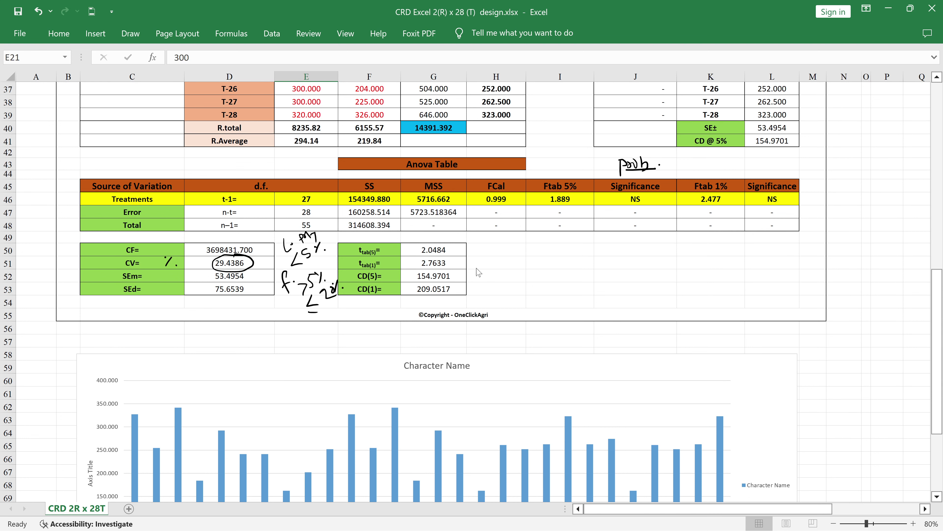
- Ink a slash for N/A beside CD(5)/CD(1) and an arrow down from NS
left_click(474, 288)
mouse_move(477, 268)
left_mouse_down()
mouse_move(470, 297)
mouse_move(523, 291)
left_mouse_up()
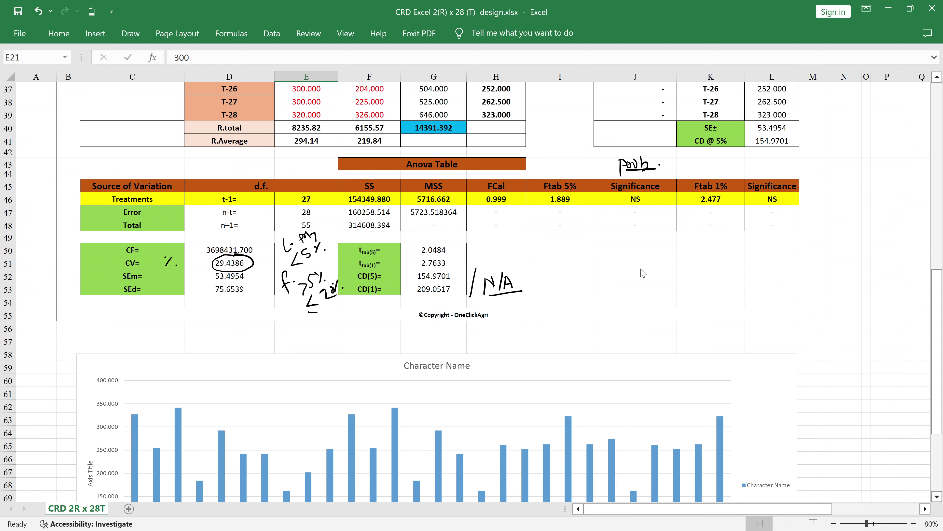
left_click_drag(643, 205, 655, 255)
- Complete the underlined P.H.A. ink note at the end of the NS arrow
left_click(665, 281)
mouse_move(675, 266)
left_mouse_down()
mouse_move(673, 280)
mouse_move(689, 282)
left_mouse_up()
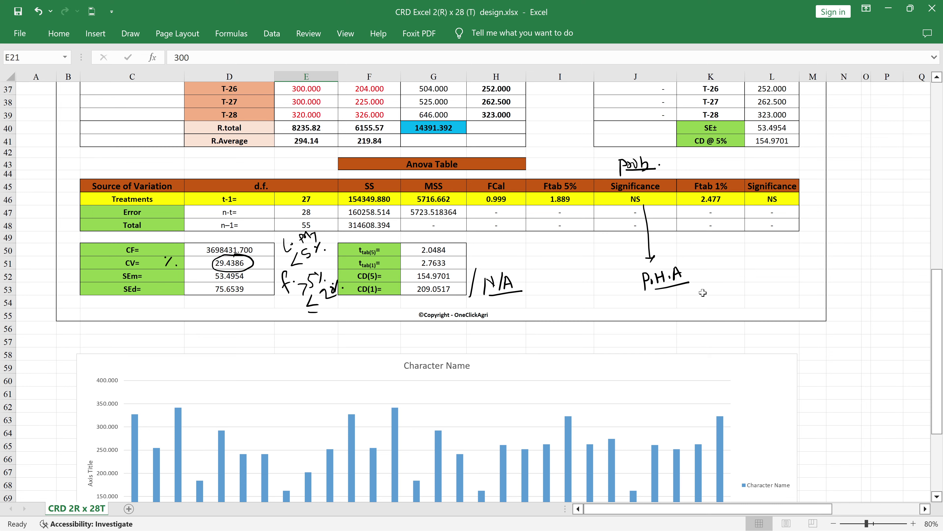
scroll(583, 270, "down", 2)
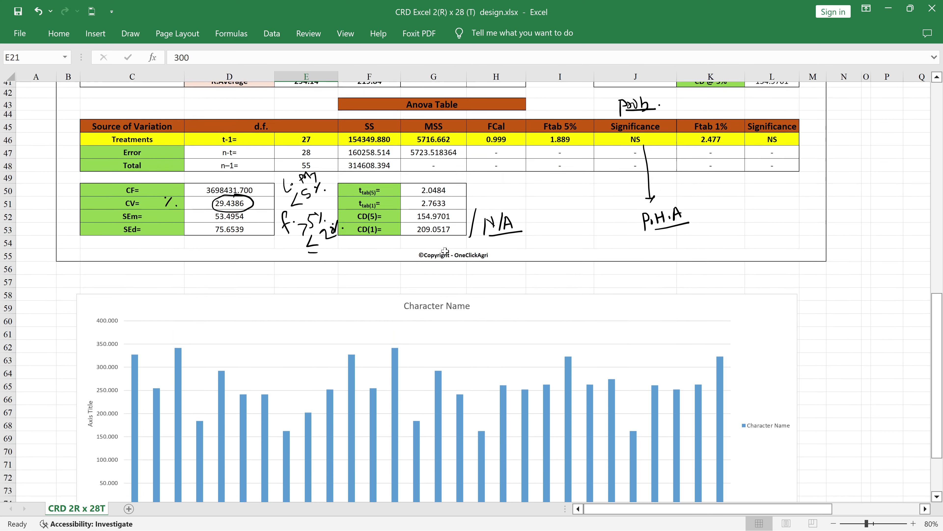
scroll(584, 270, "up", 13)
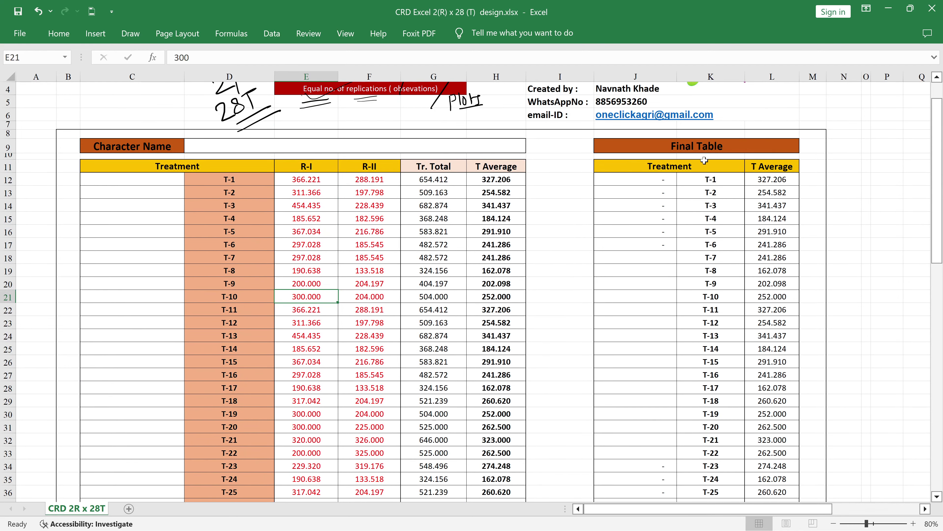
scroll(710, 181, "down", 5)
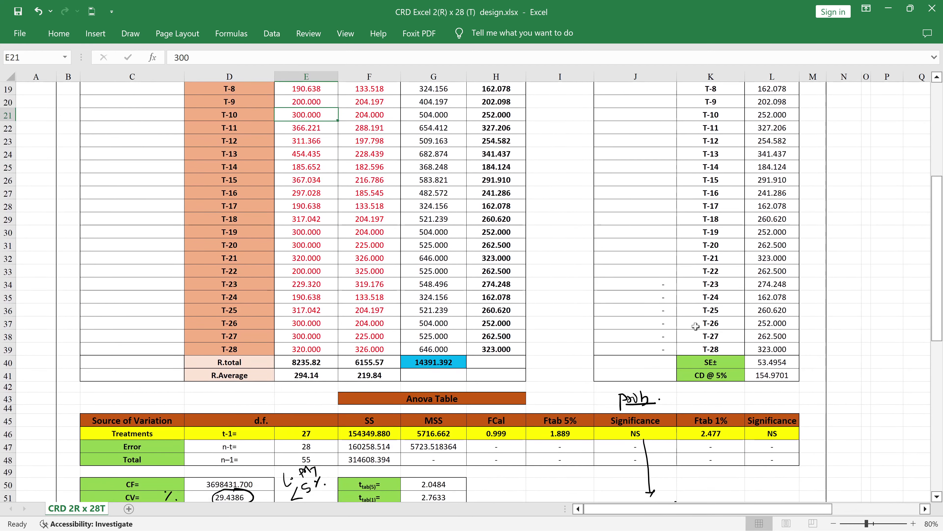
scroll(648, 145, "up", 3)
scroll(665, 354, "up", 3)
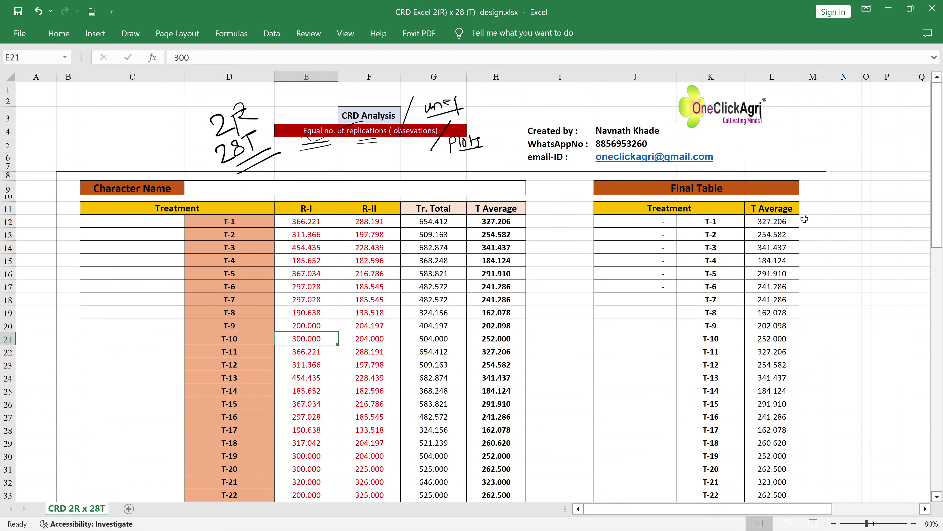
scroll(806, 230, "down", 2)
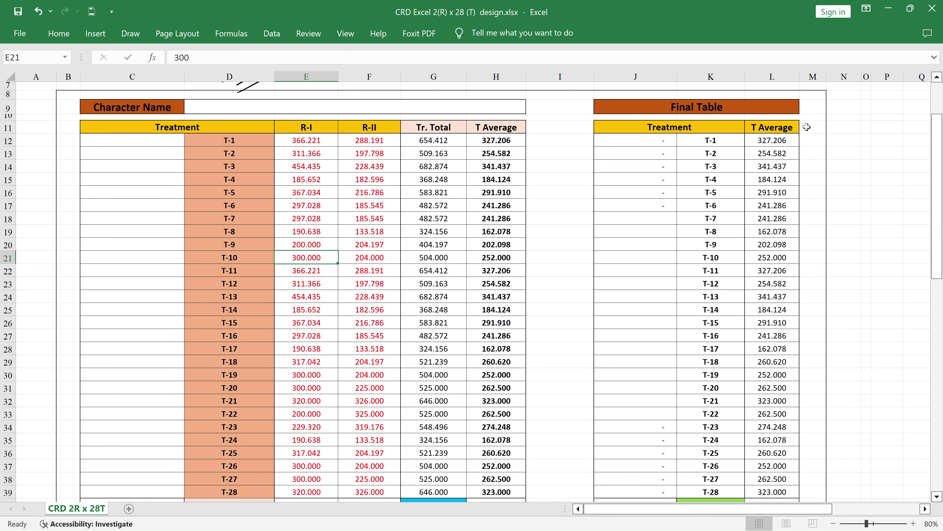
scroll(806, 127, "down", 5)
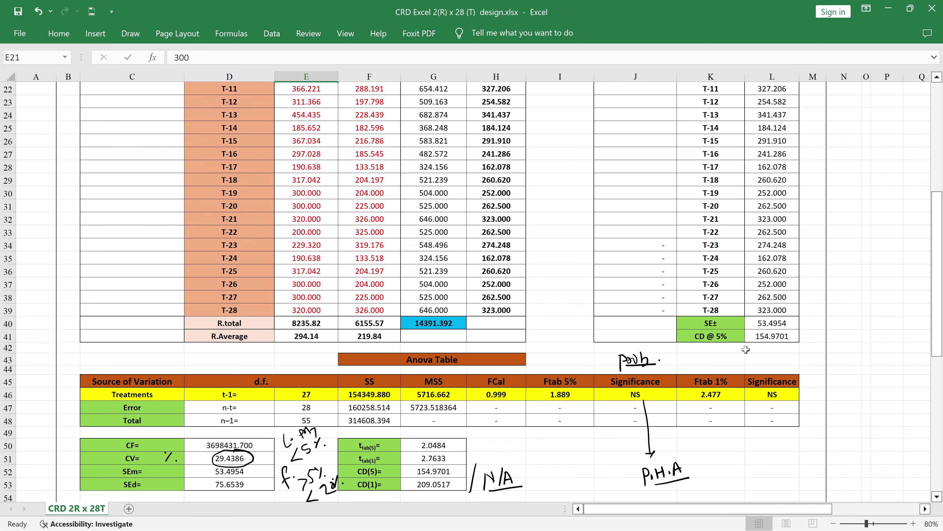
scroll(747, 349, "down", 2)
scroll(476, 348, "down", 4)
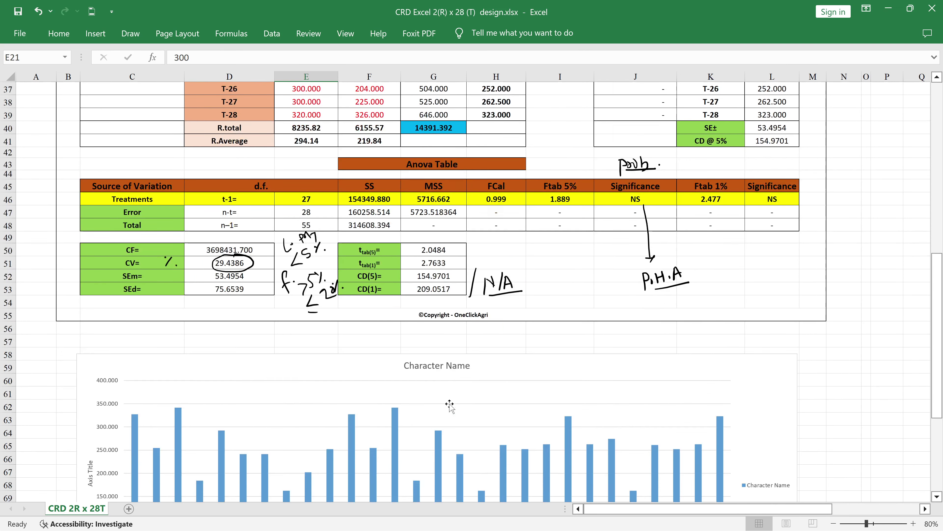
scroll(477, 348, "down", 3)
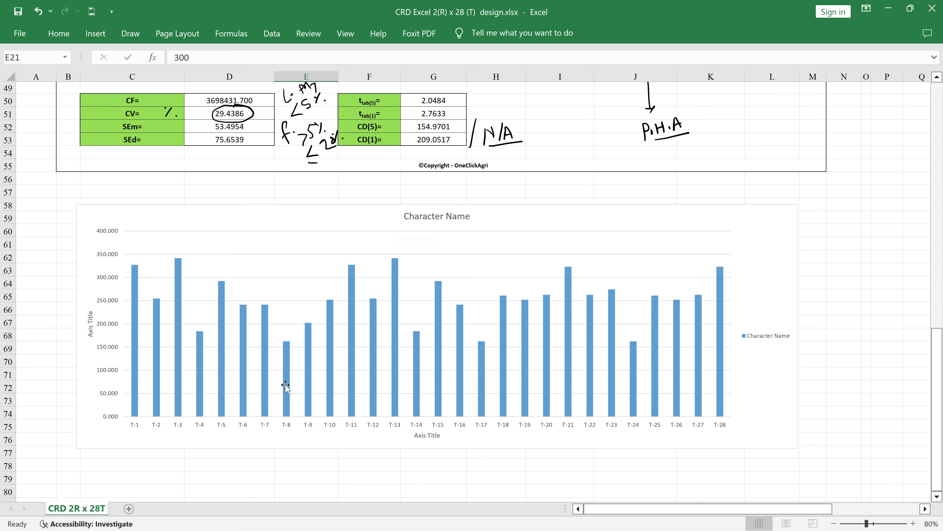
- Select the Character Name title of the bar chart
scroll(781, 145, "up", 16)
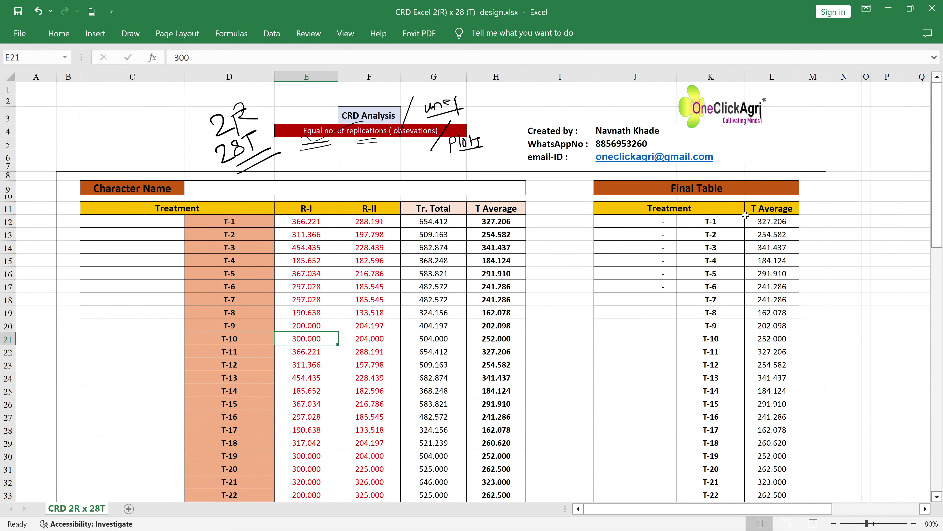
scroll(705, 216, "down", 16)
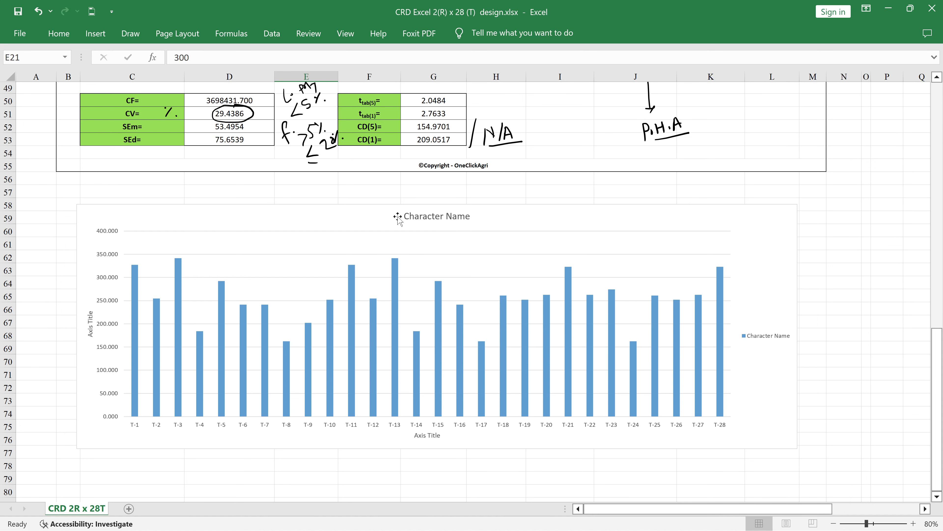
left_click(440, 217)
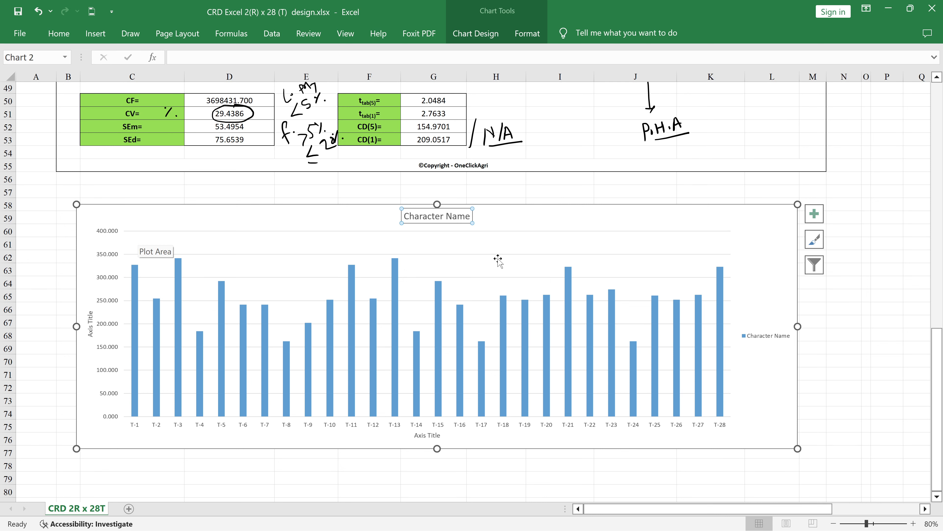
- Deselect the chart and return to the T-1 to T-28 data table at the top
left_click(874, 344)
scroll(544, 302, "up", 6)
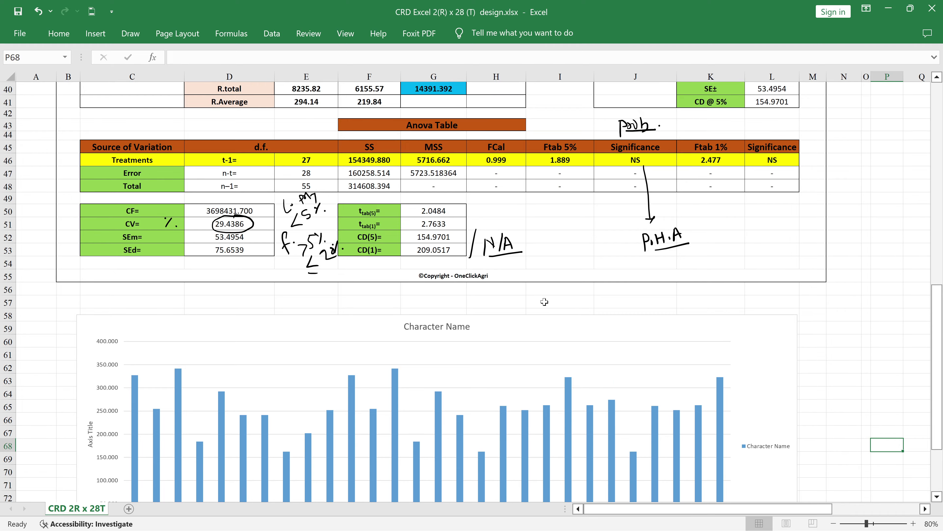
scroll(545, 302, "up", 10)
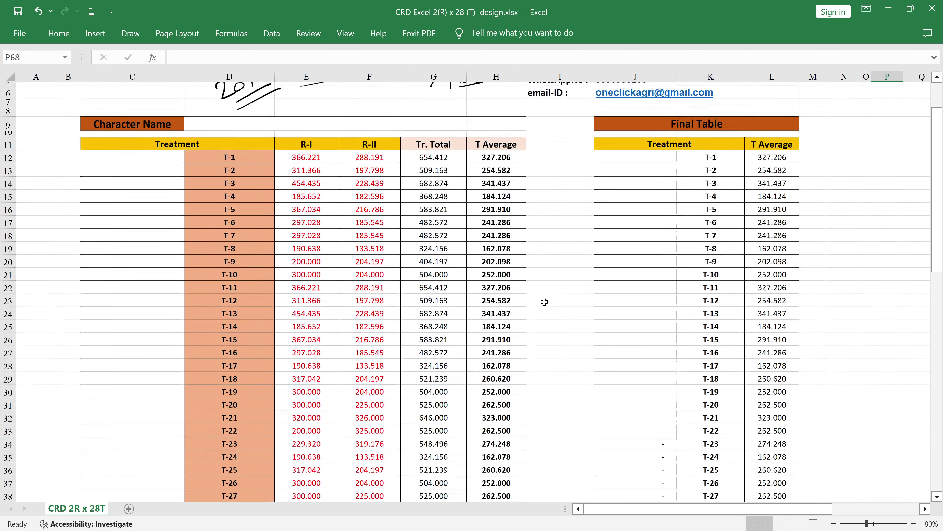